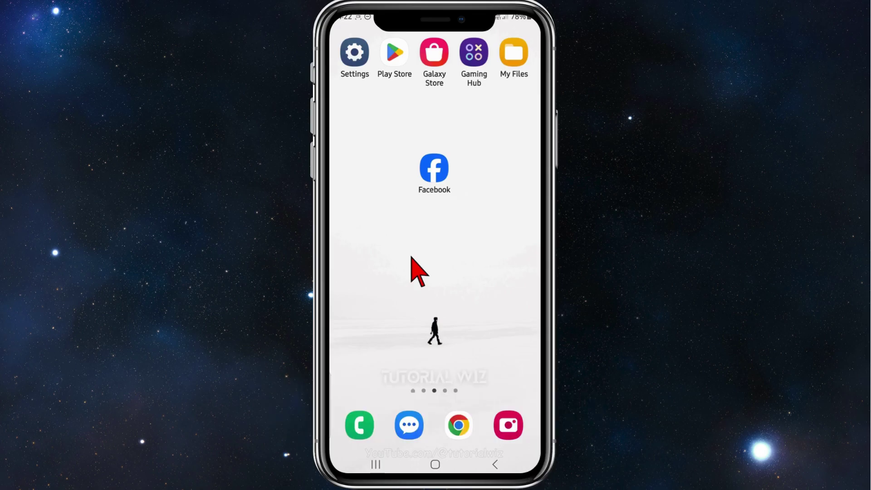
# - Launch Facebook and open Create story from your profile page's 'Add to story'
pyautogui.click(428, 196)
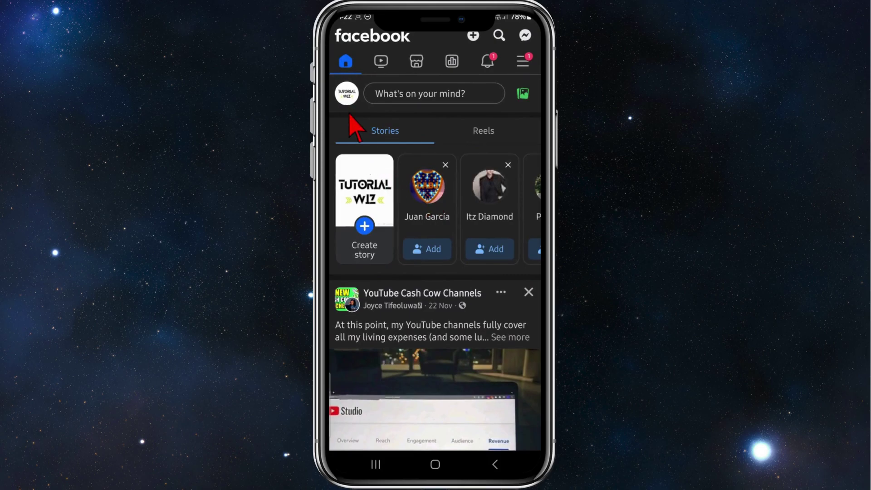
pyautogui.click(347, 93)
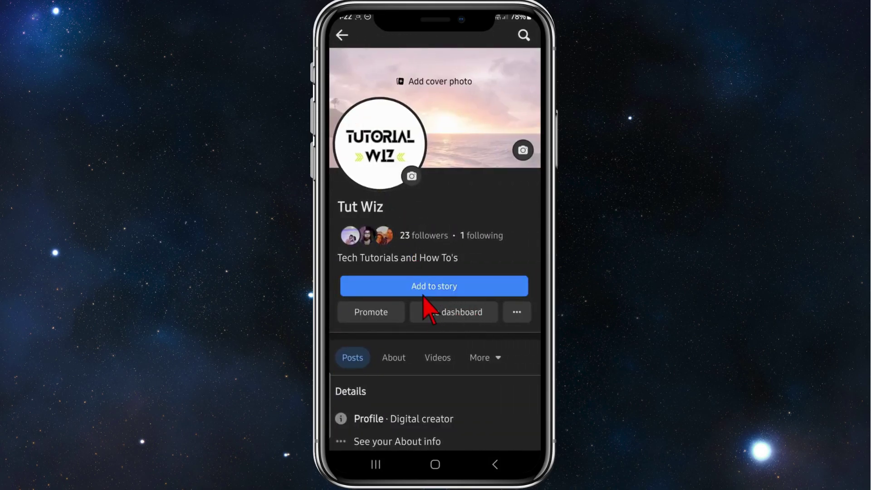
pyautogui.click(427, 297)
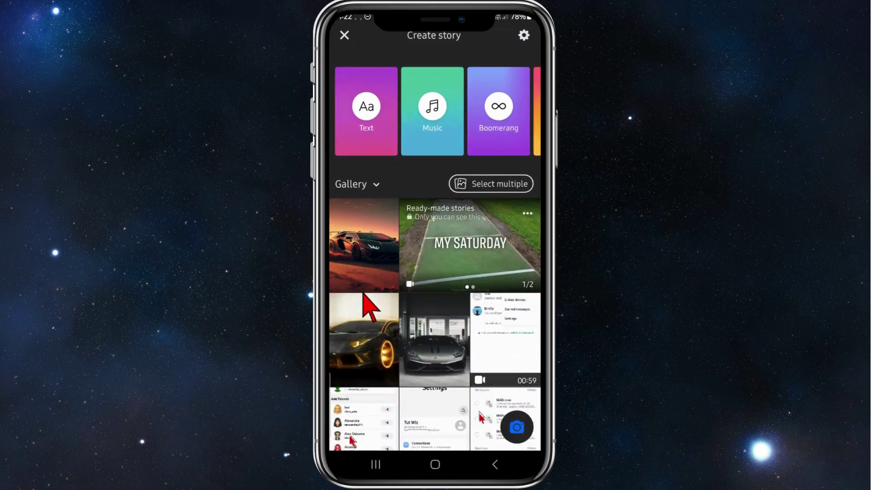
# - Pick the sunset sports-car photo and attach the custom link google.com
pyautogui.click(364, 276)
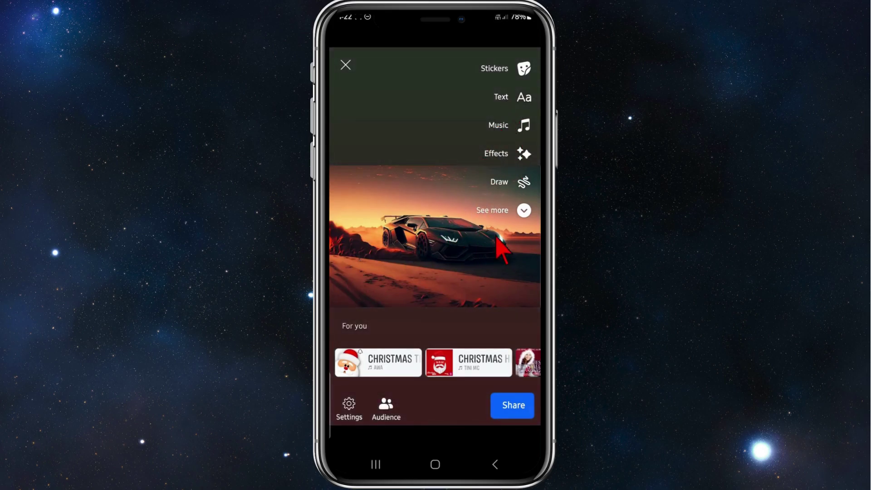
pyautogui.click(523, 212)
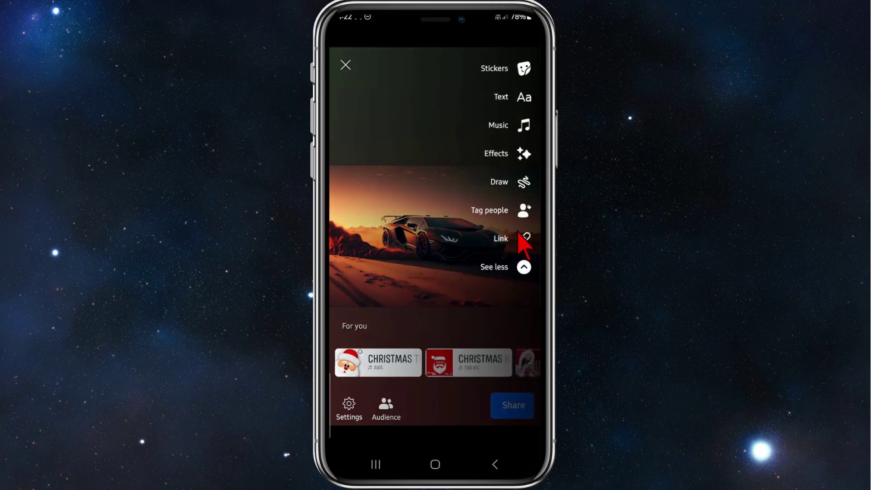
pyautogui.click(523, 240)
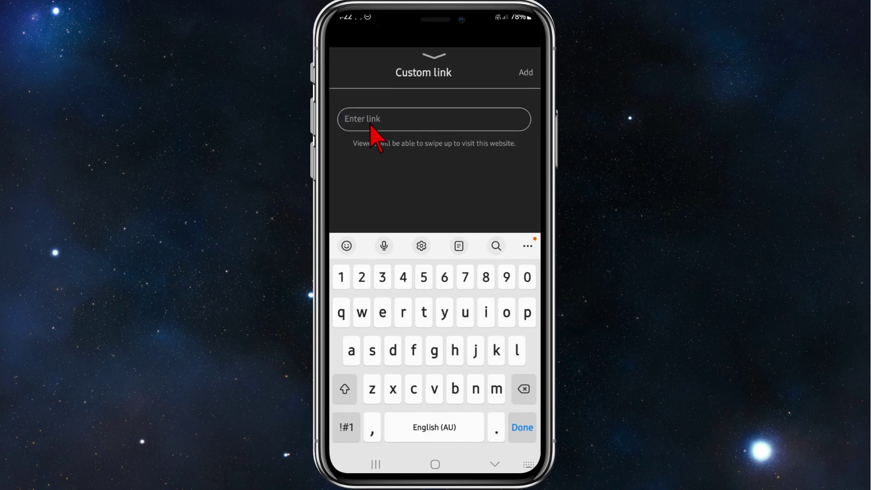
pyautogui.write('google.com')
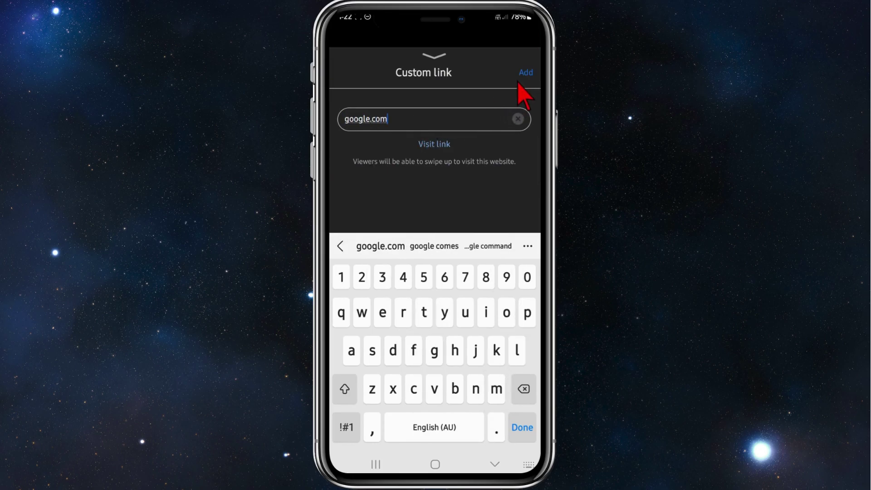
pyautogui.click(526, 73)
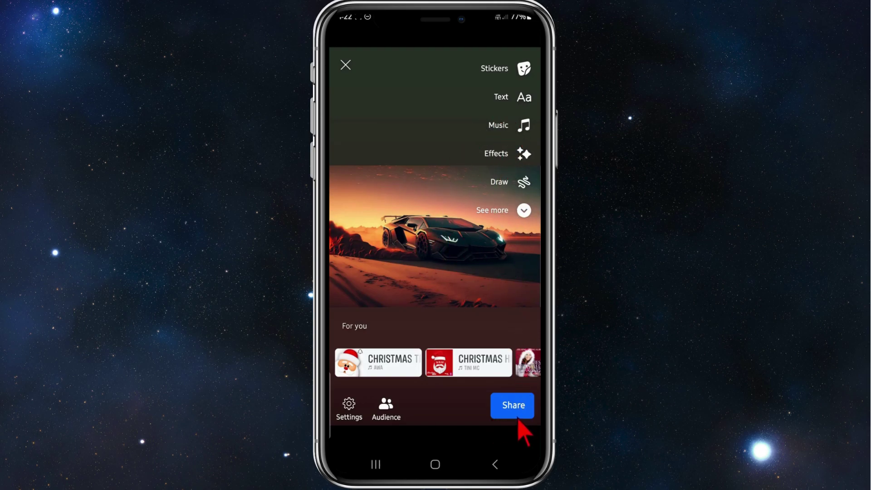
# - Share the sports-car story with its link to the Tut Wiz profile
pyautogui.click(512, 405)
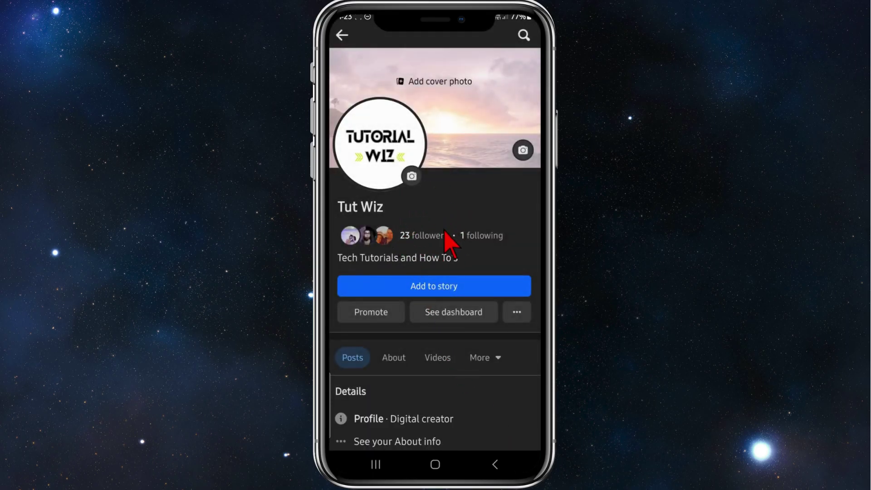
# - View the posted sports-car story and open its attached link from the story menu
pyautogui.click(392, 168)
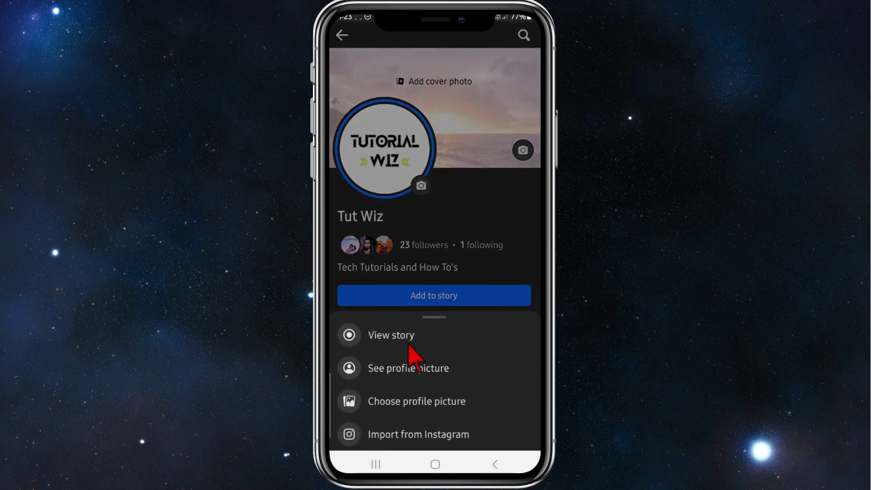
pyautogui.click(409, 335)
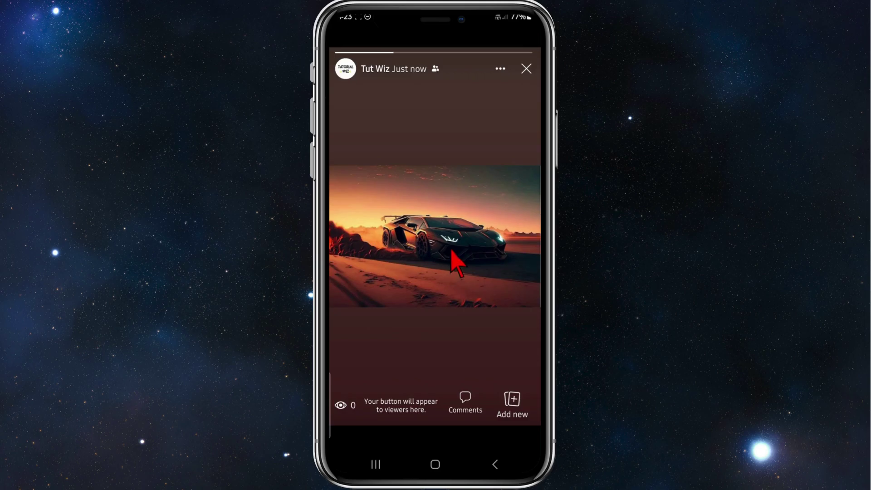
pyautogui.click(455, 264)
pyautogui.click(500, 70)
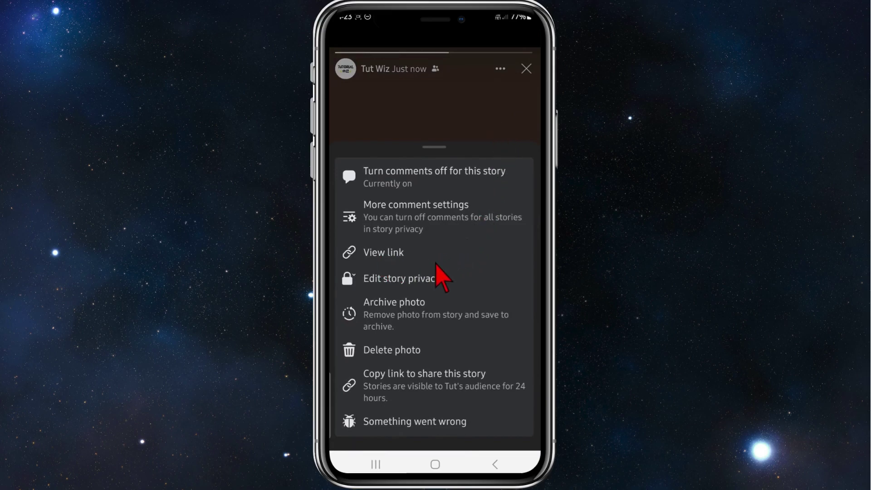
pyautogui.click(396, 258)
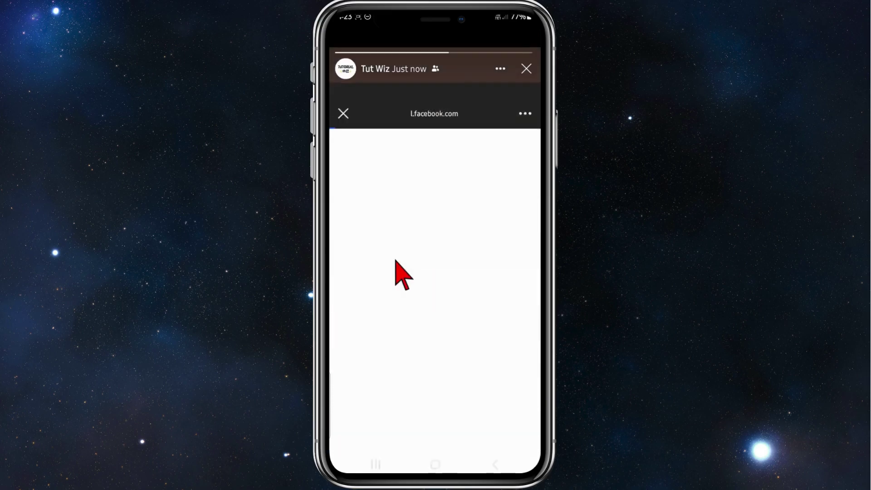